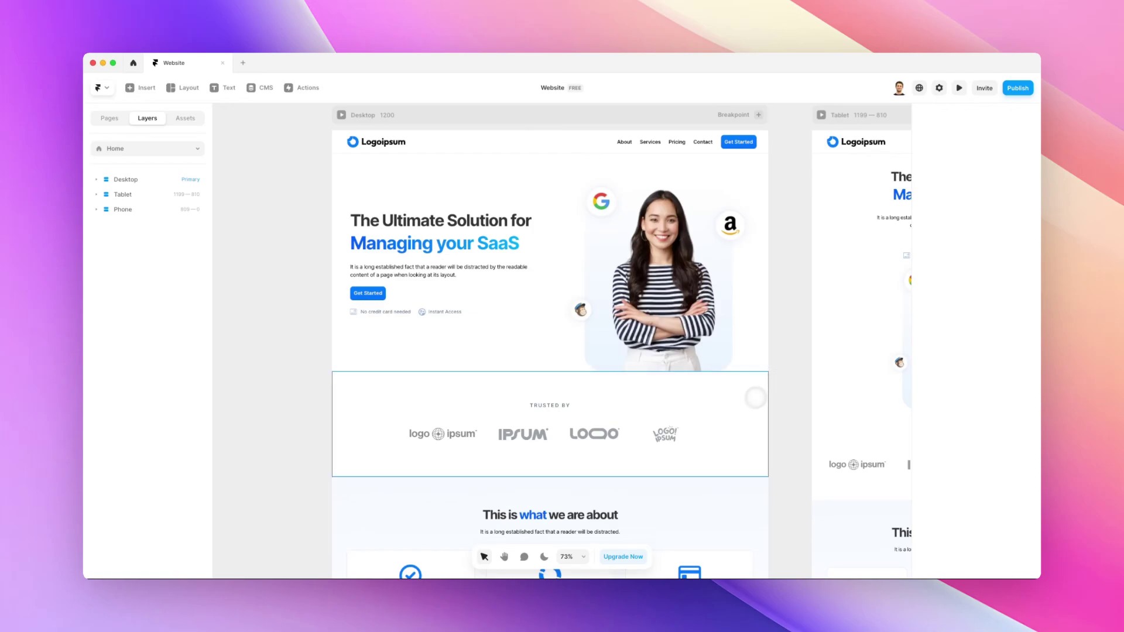
# Add an Appear effect to the Logos section and list its trigger options.
pyautogui.click(743, 401)
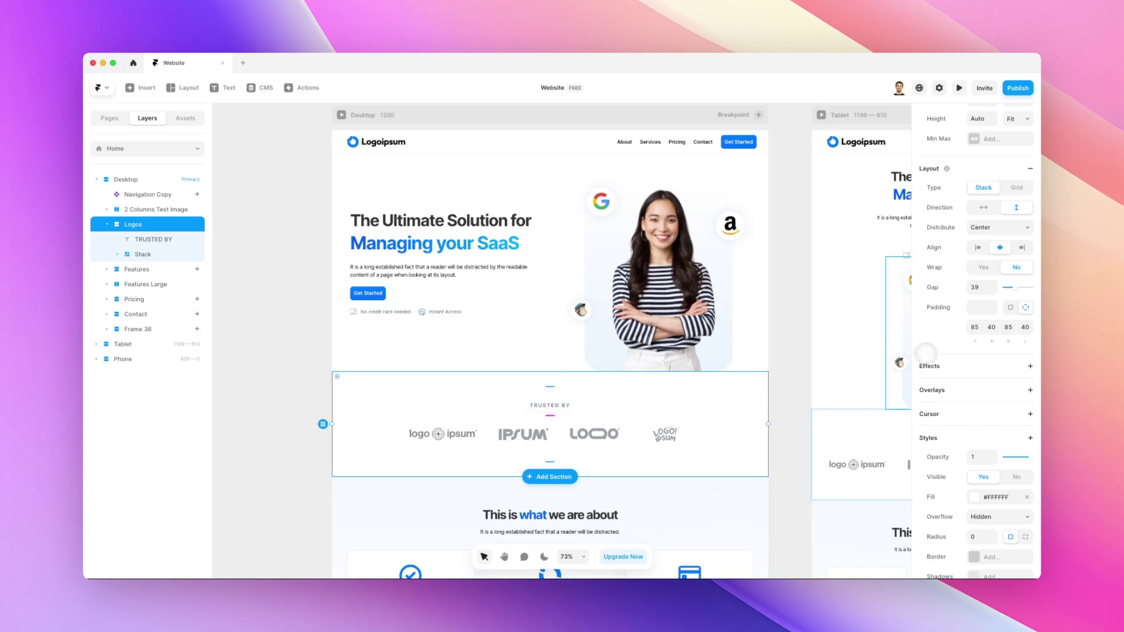
pyautogui.click(1030, 366)
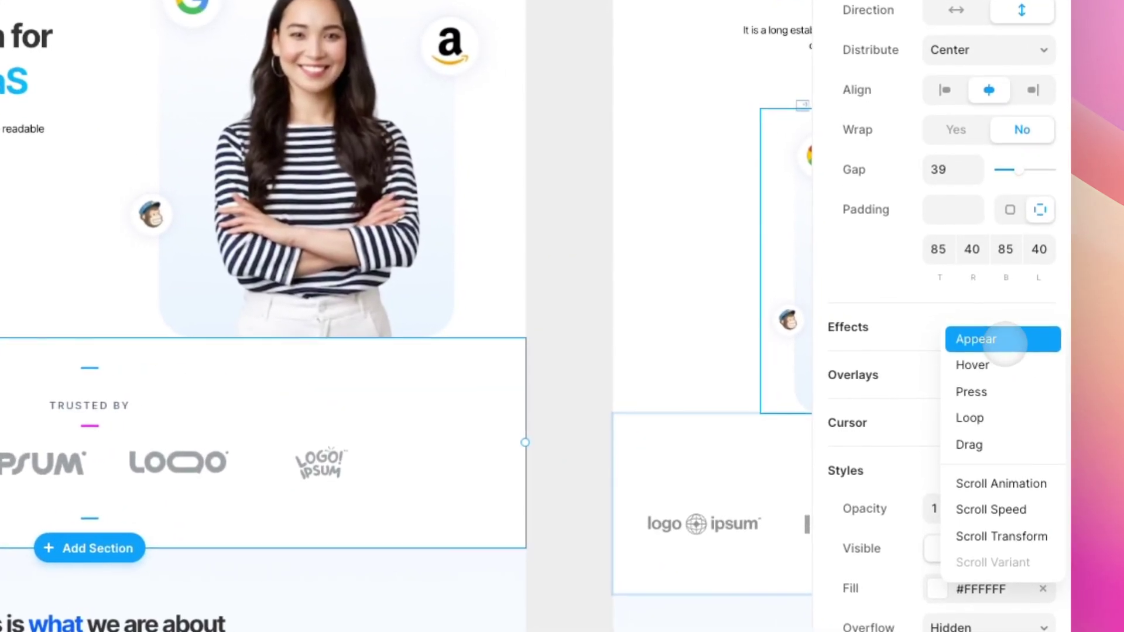
pyautogui.click(978, 340)
pyautogui.click(632, 295)
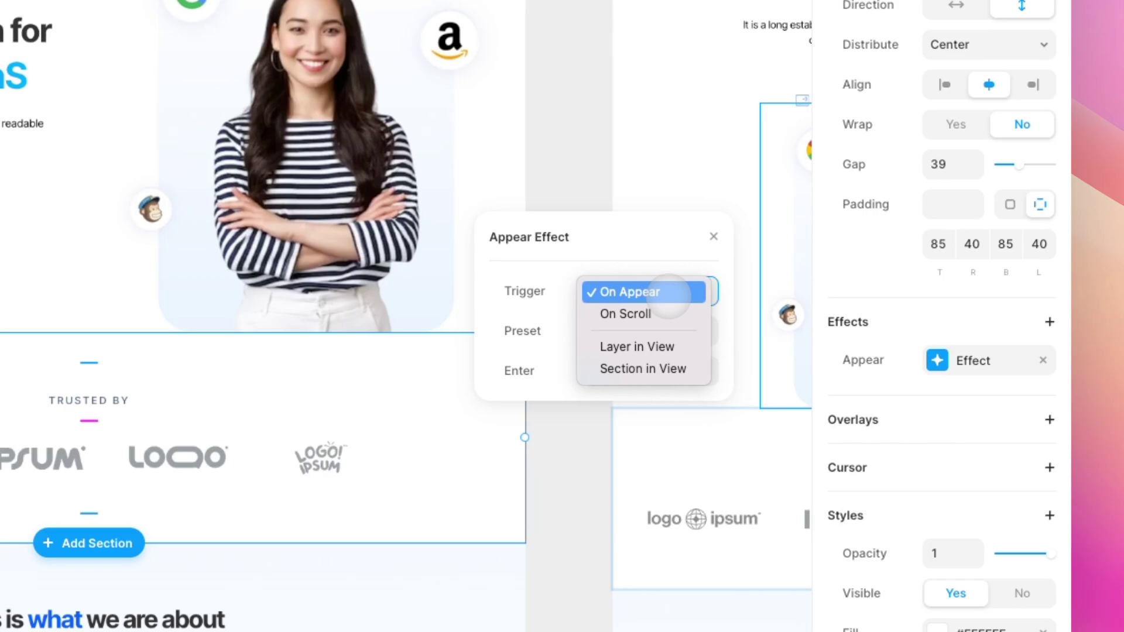
pyautogui.click(661, 293)
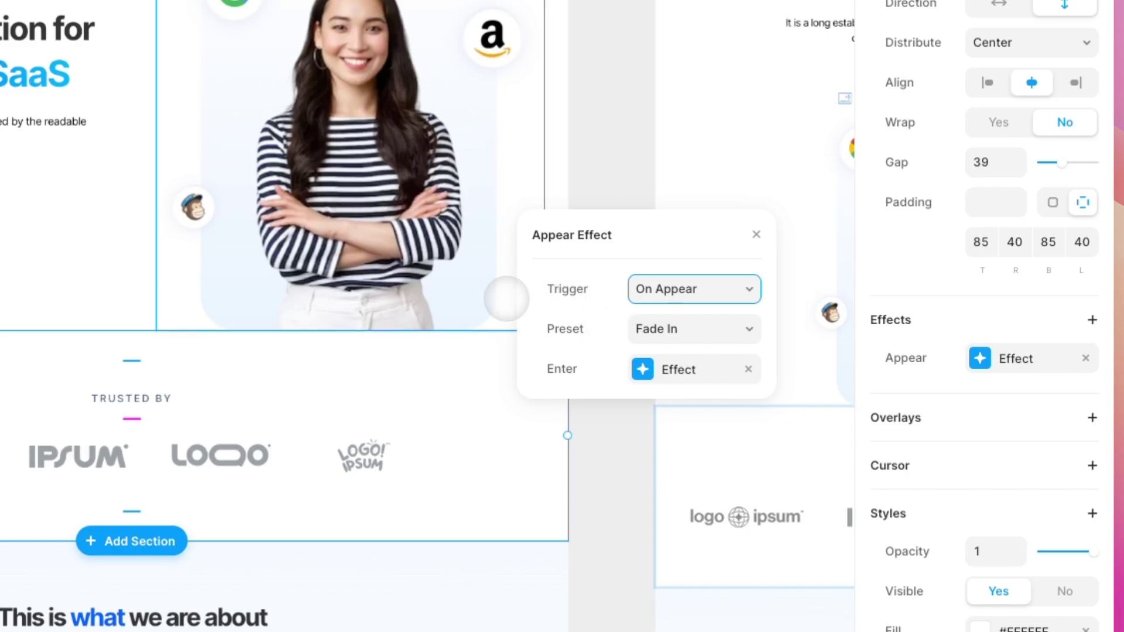
# Scroll the canvas down to the feature cards while the Custom-preset Appear settings stay open.
pyautogui.scroll(-5, 507, 299)
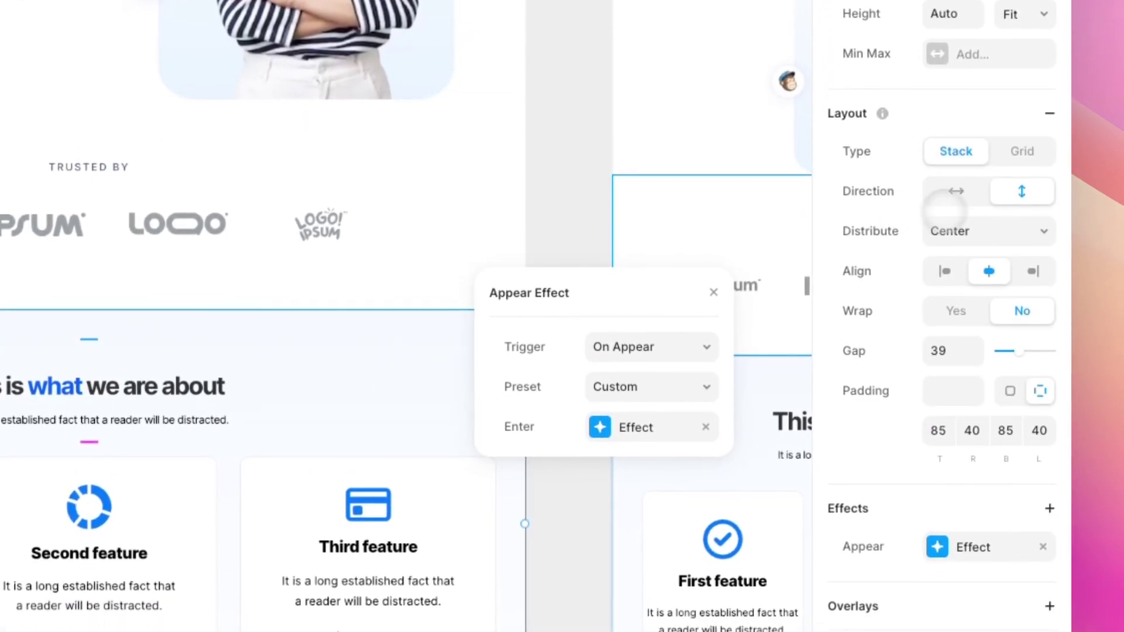
# Remove the Logos Appear effect and give the Features section its own Fade In Appear effect.
pyautogui.click(1043, 547)
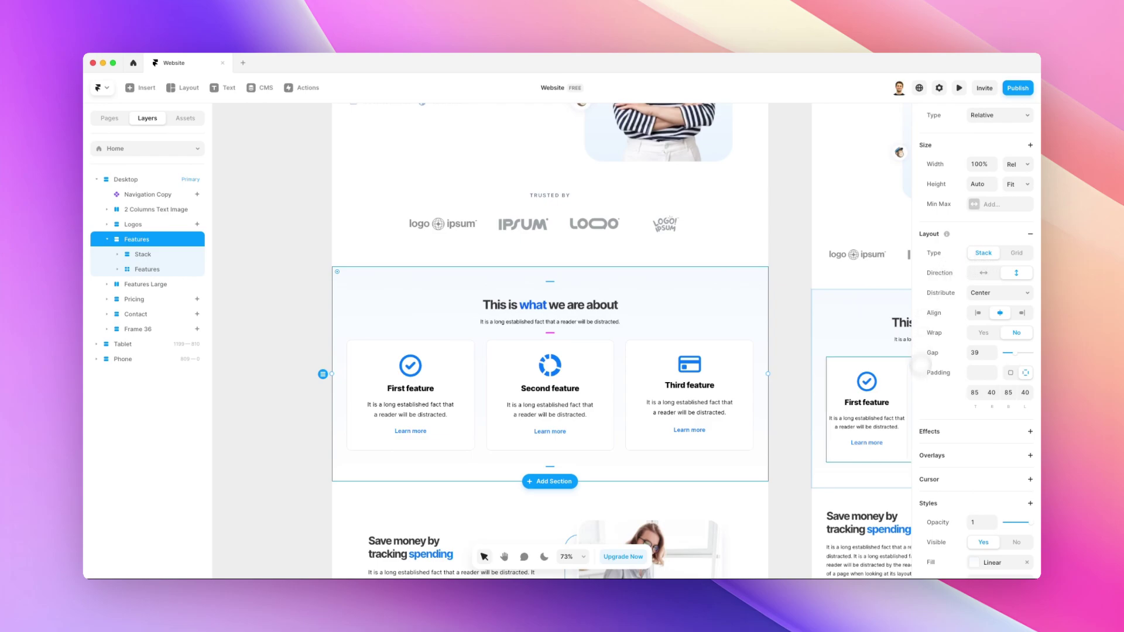
pyautogui.click(1030, 431)
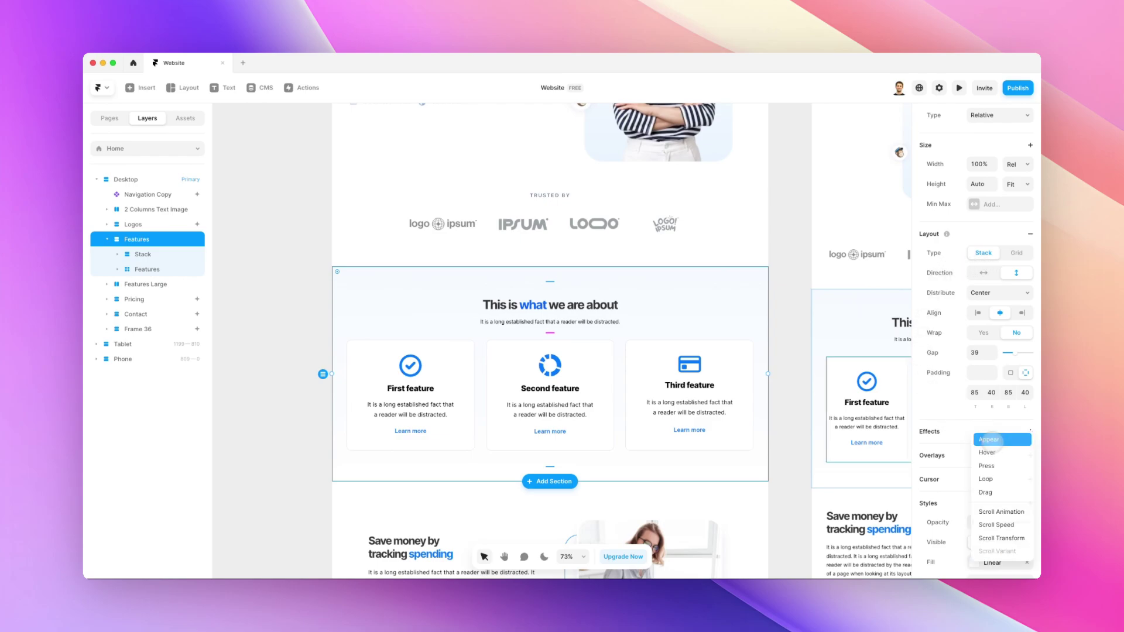
pyautogui.click(1002, 440)
pyautogui.moveTo(856, 451); pyautogui.dragTo(827, 298)
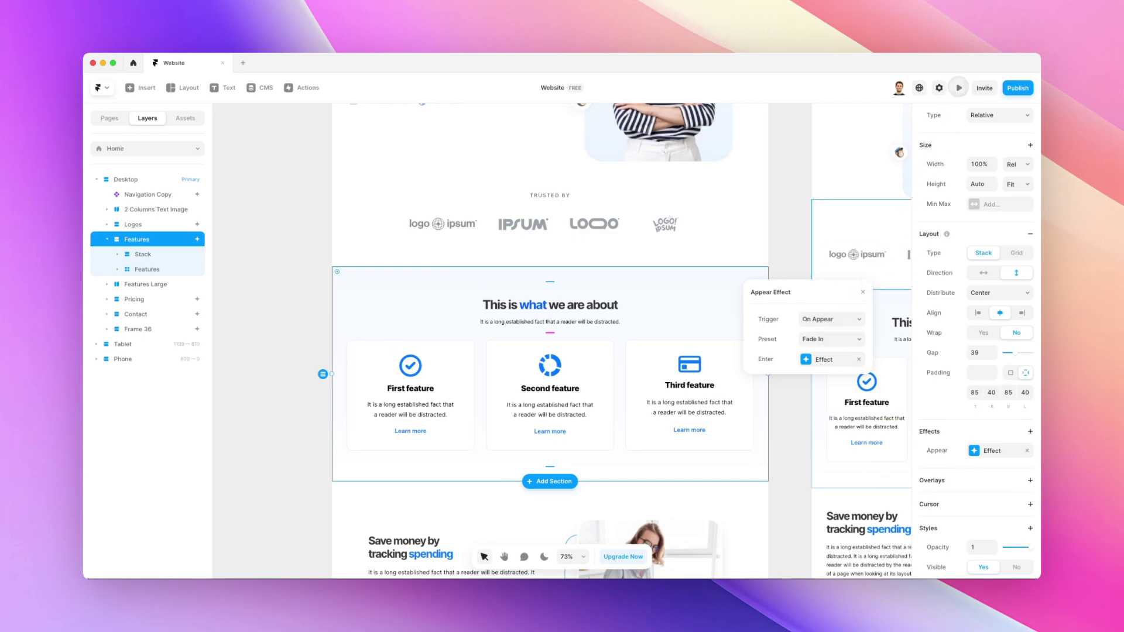
# Preview the site, then reopen the Features section's Appear effect settings.
pyautogui.click(959, 88)
pyautogui.scroll(-3, 837, 204)
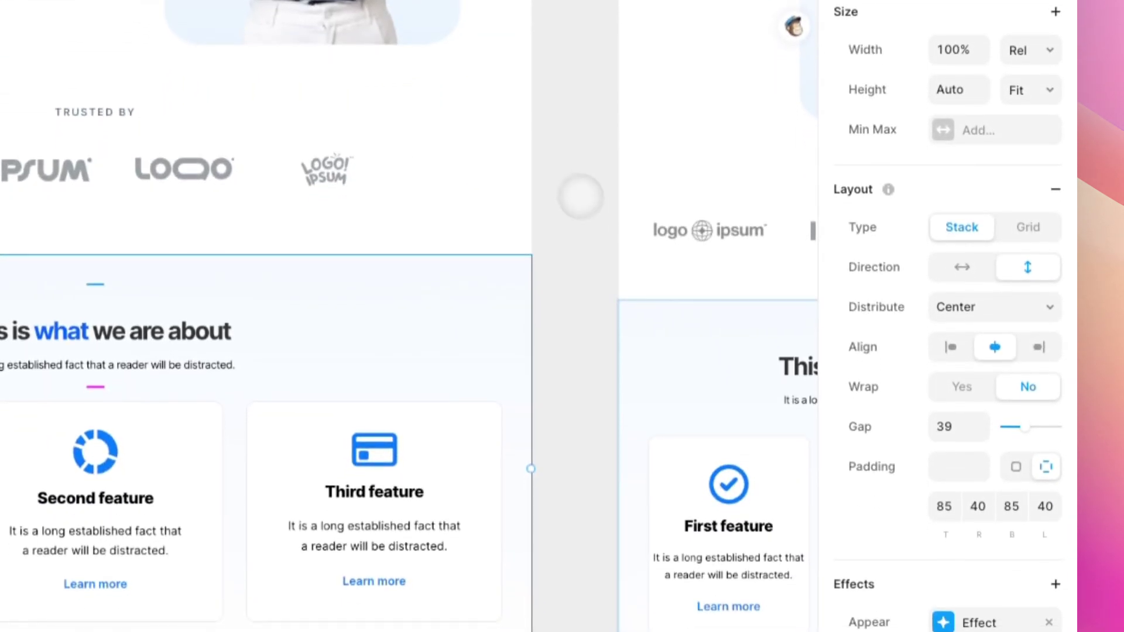
pyautogui.click(974, 609)
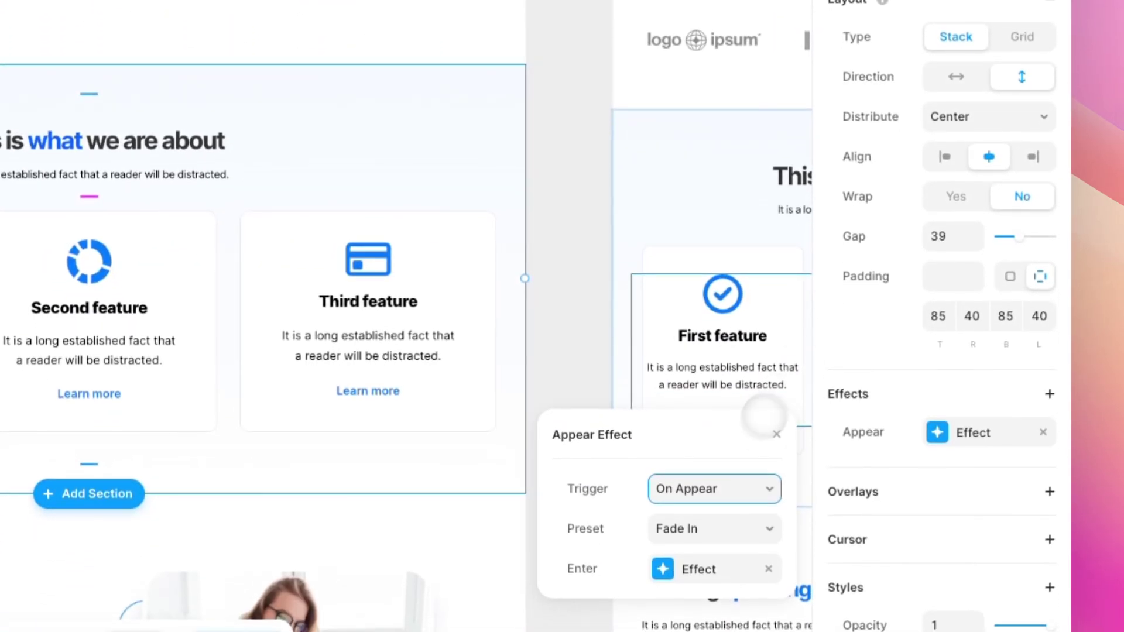
pyautogui.click(738, 497)
pyautogui.click(708, 447)
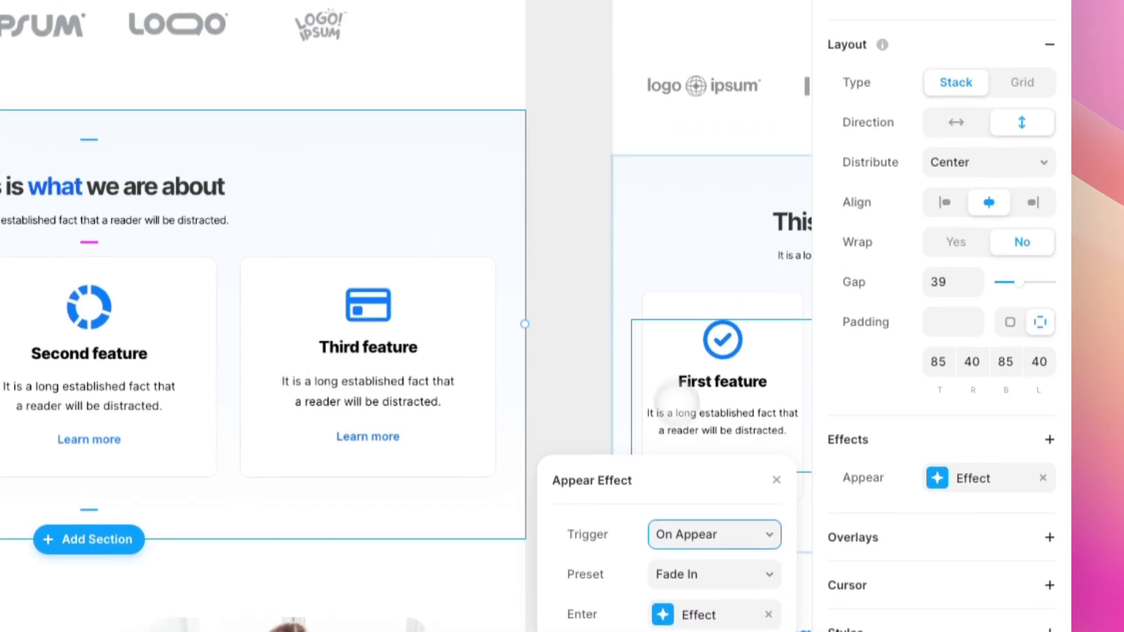
# Switch the Features animation trigger to On Scroll and preview the result.
pyautogui.click(582, 316)
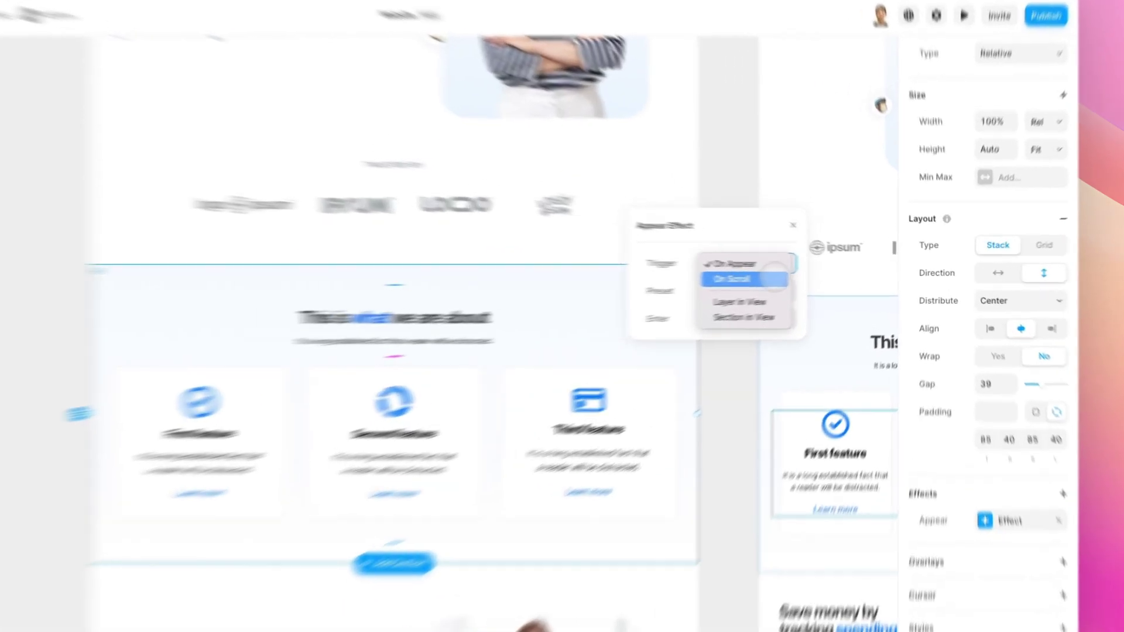
pyautogui.click(819, 276)
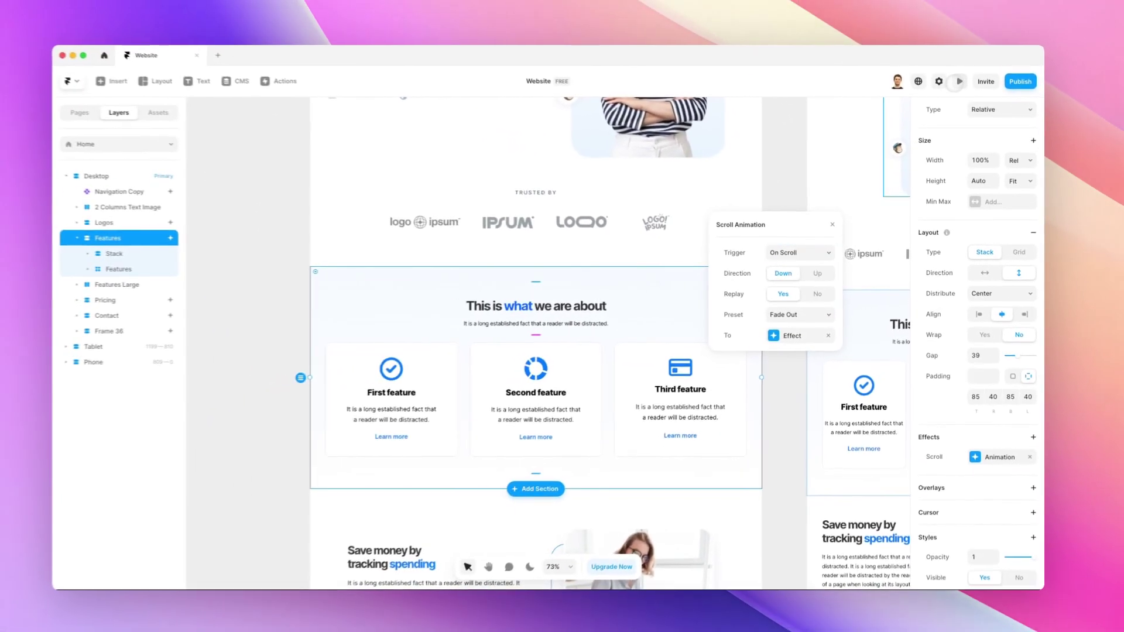
pyautogui.press('super+p')
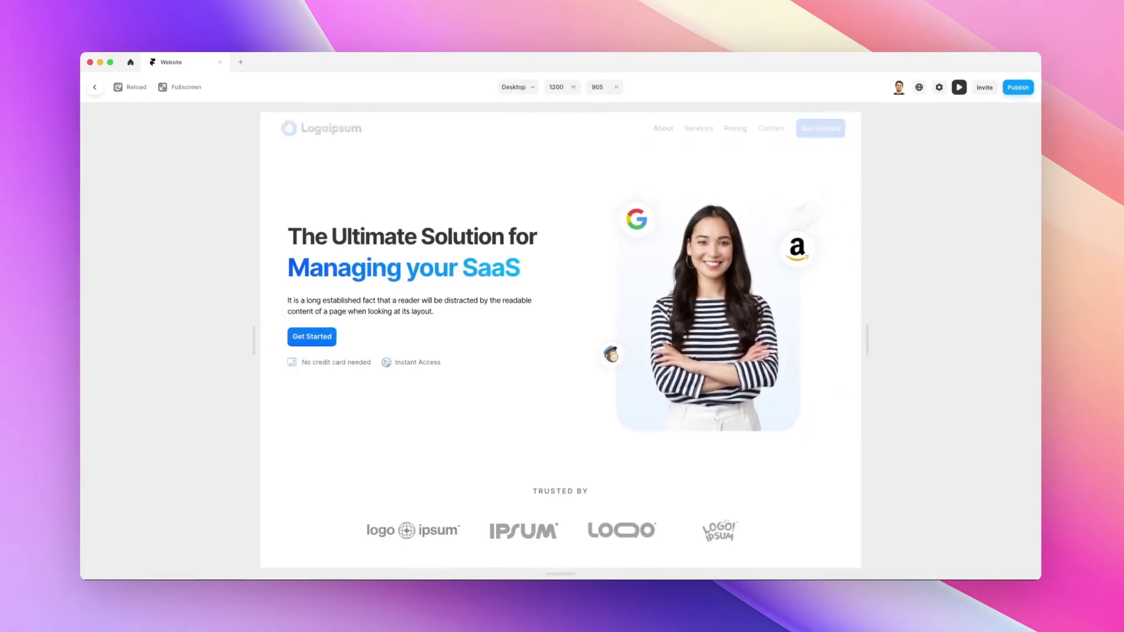
# Scroll up and down the preview to watch the Features section fade out.
pyautogui.scroll(-6, 730, 264)
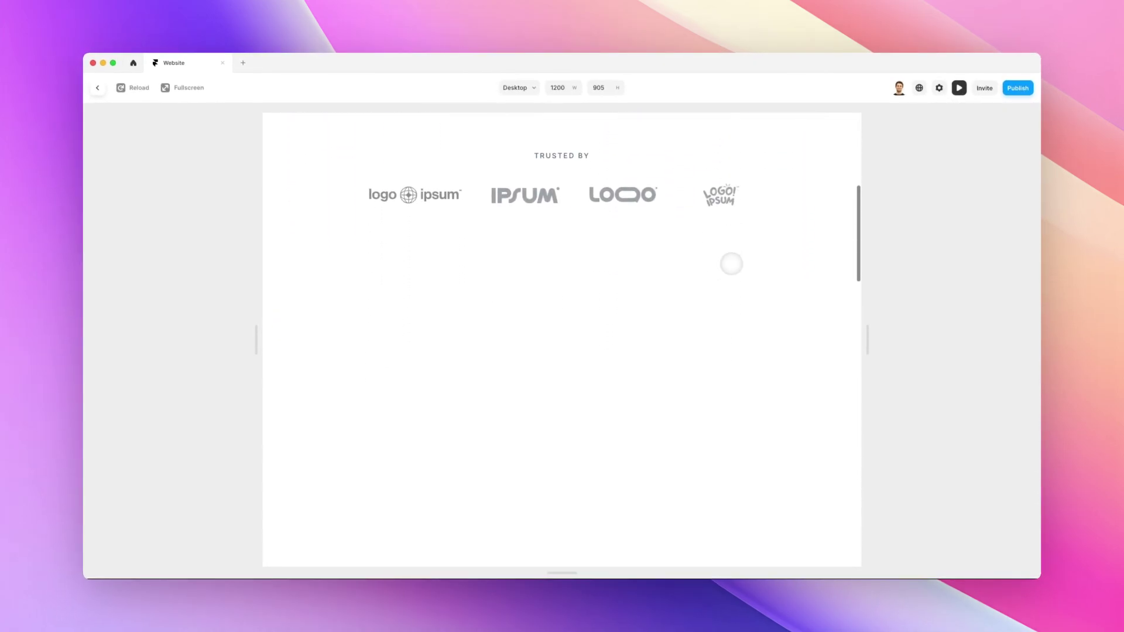
pyautogui.scroll(-3, 730, 264)
pyautogui.scroll(-5, 731, 264)
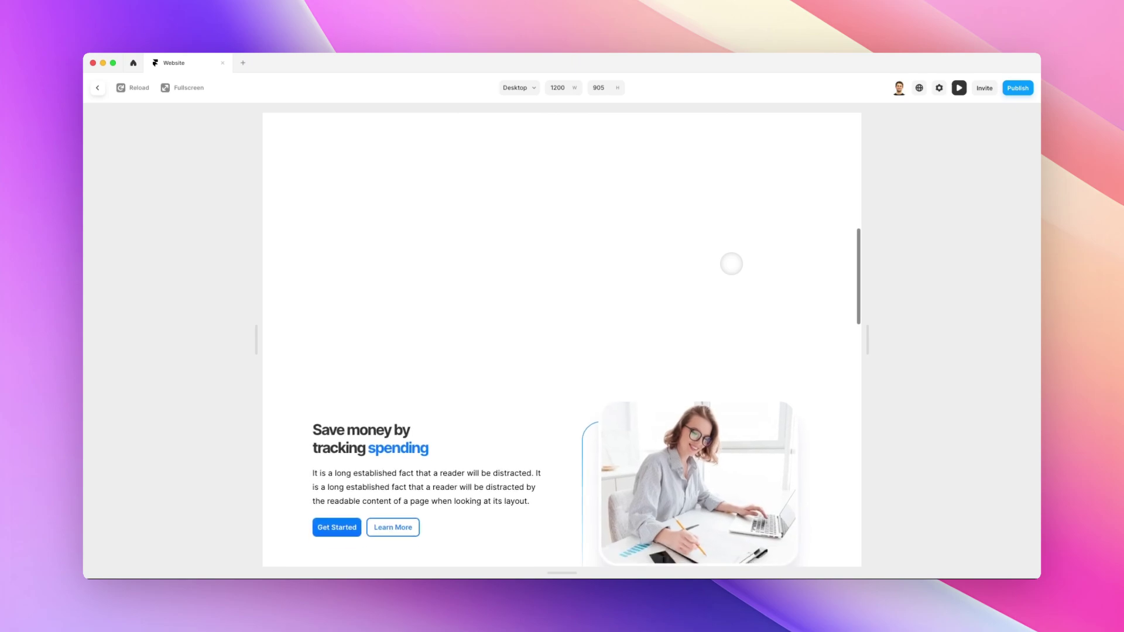
pyautogui.scroll(5, 731, 263)
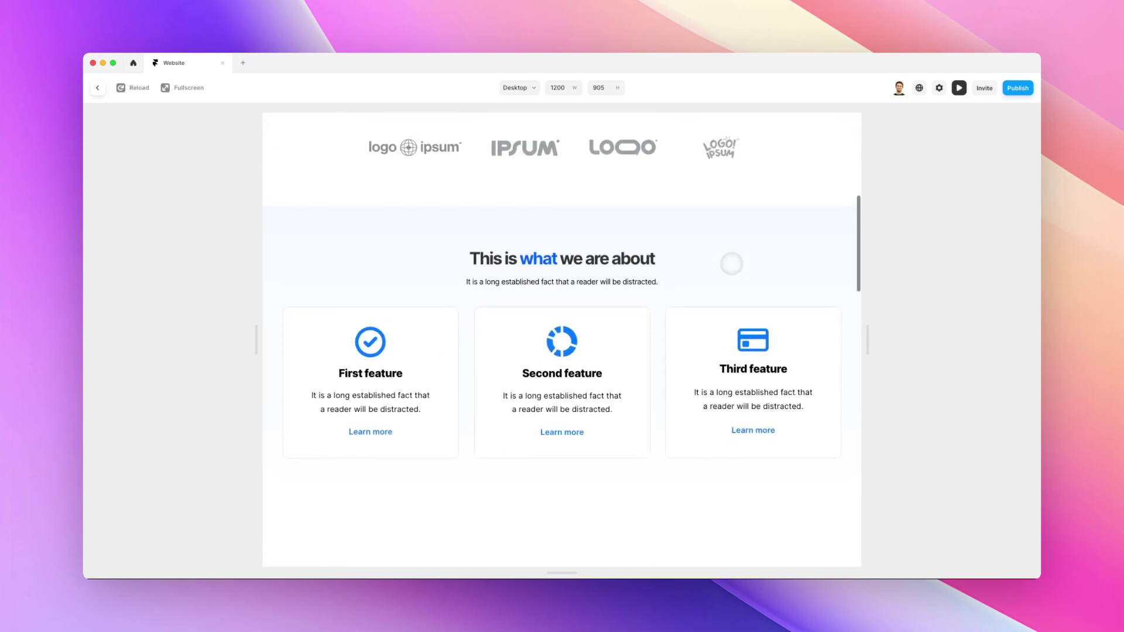
pyautogui.scroll(-3, 731, 264)
pyautogui.scroll(10, 731, 264)
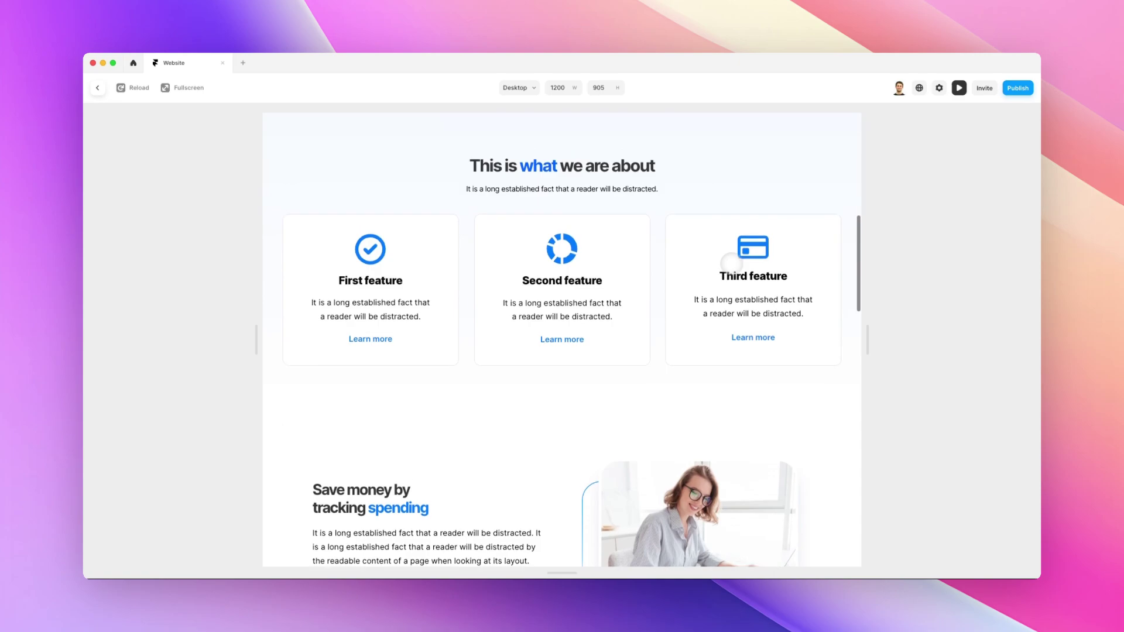
pyautogui.scroll(2, 731, 264)
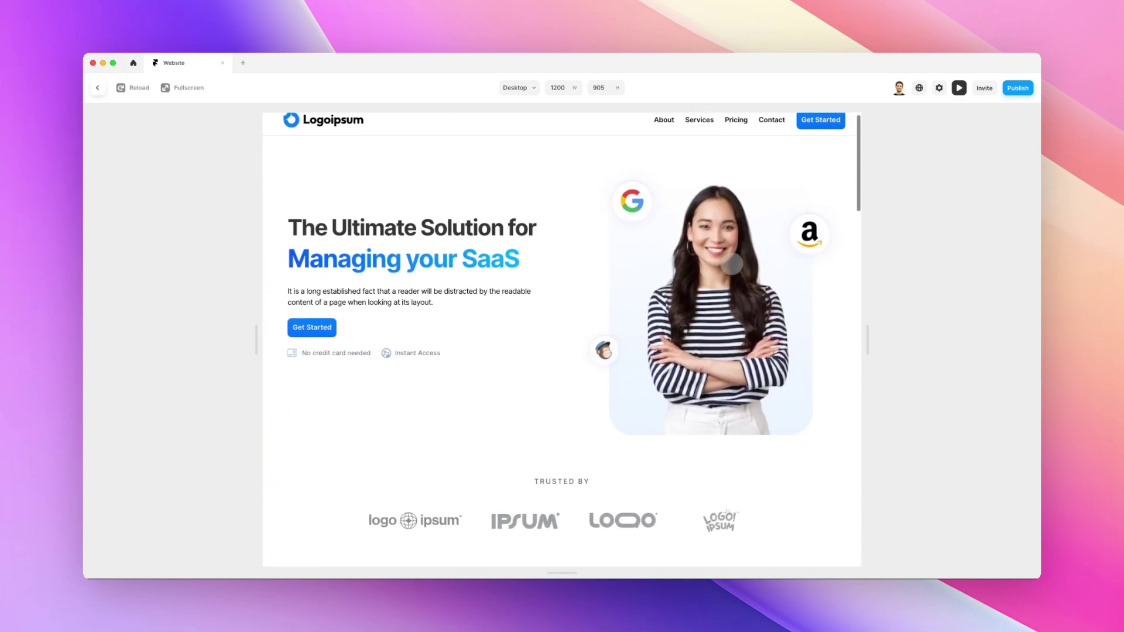
pyautogui.scroll(-5, 731, 264)
pyautogui.scroll(-8, 731, 264)
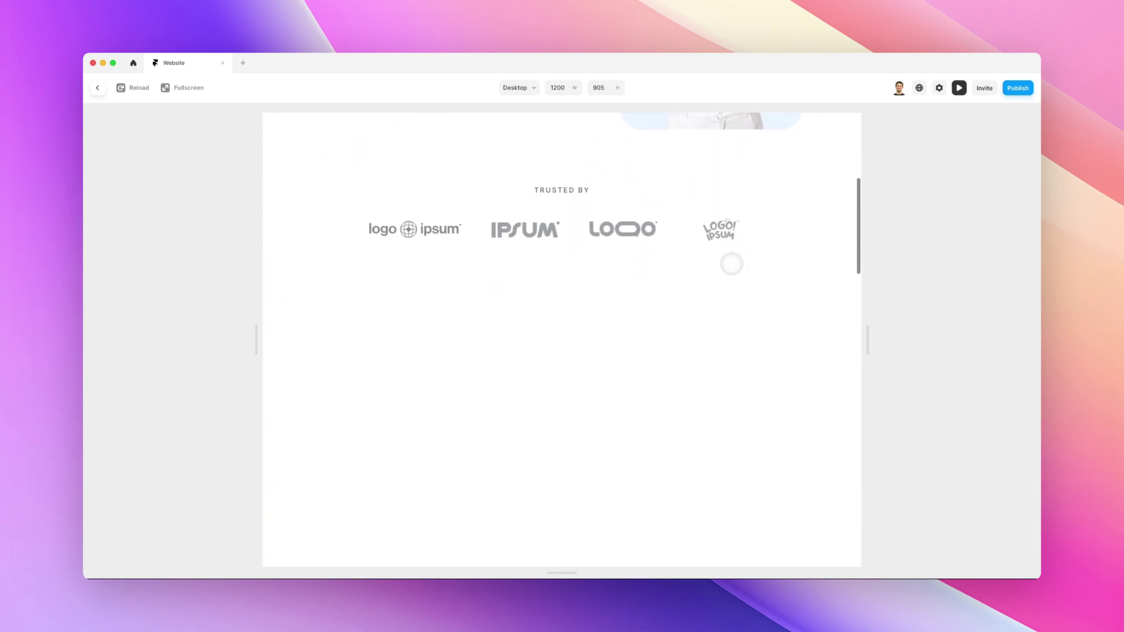
pyautogui.scroll(-5, 731, 264)
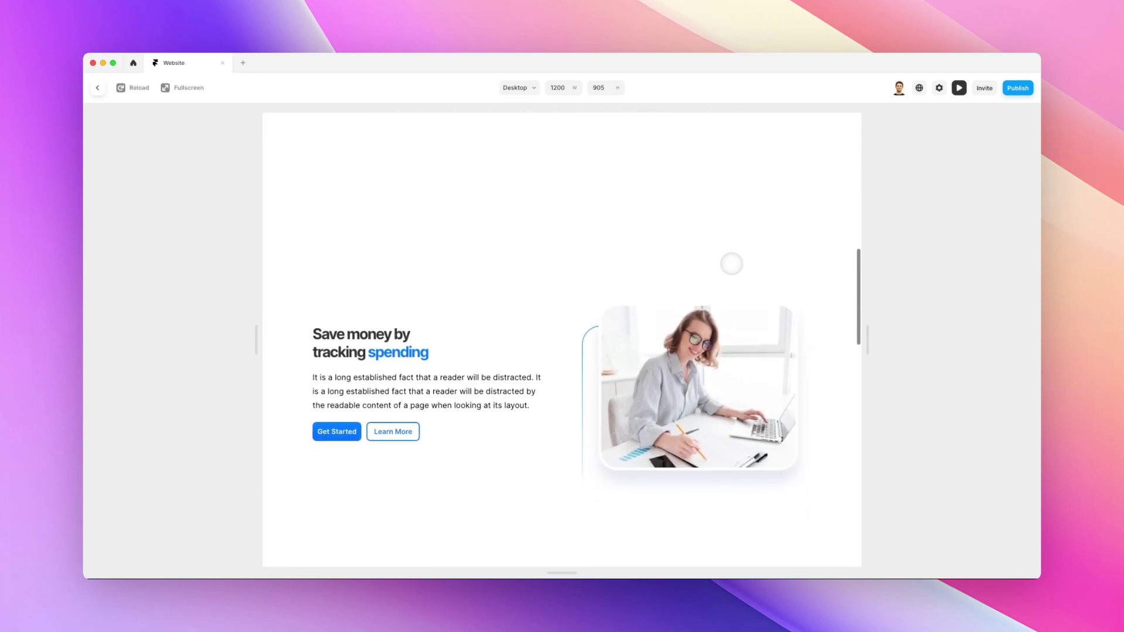
pyautogui.scroll(12, 731, 264)
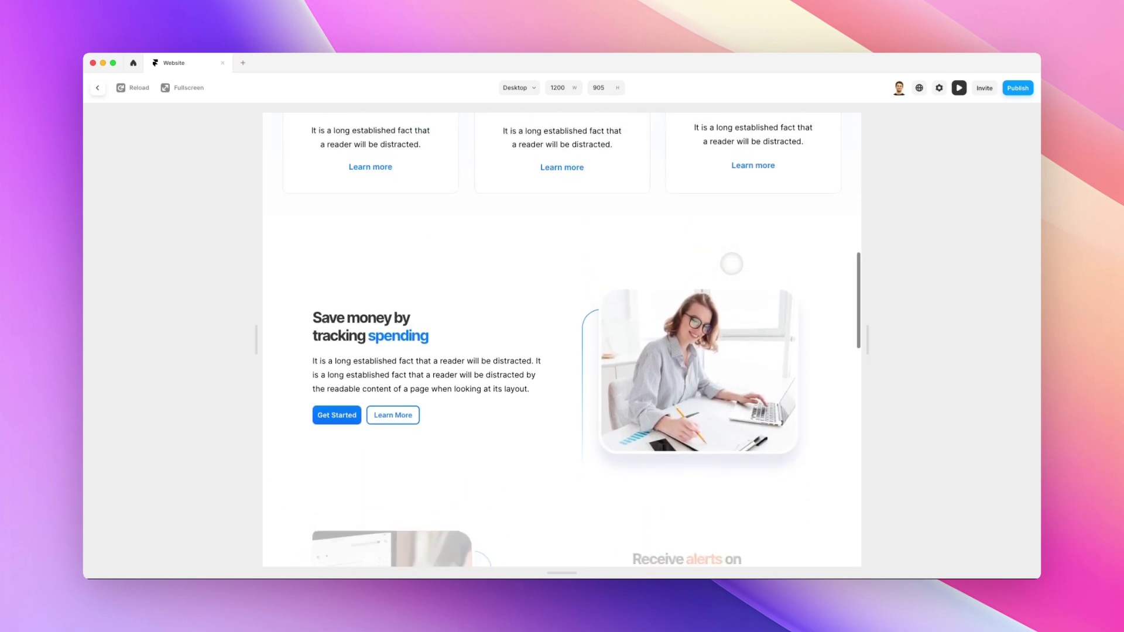
pyautogui.scroll(5, 731, 264)
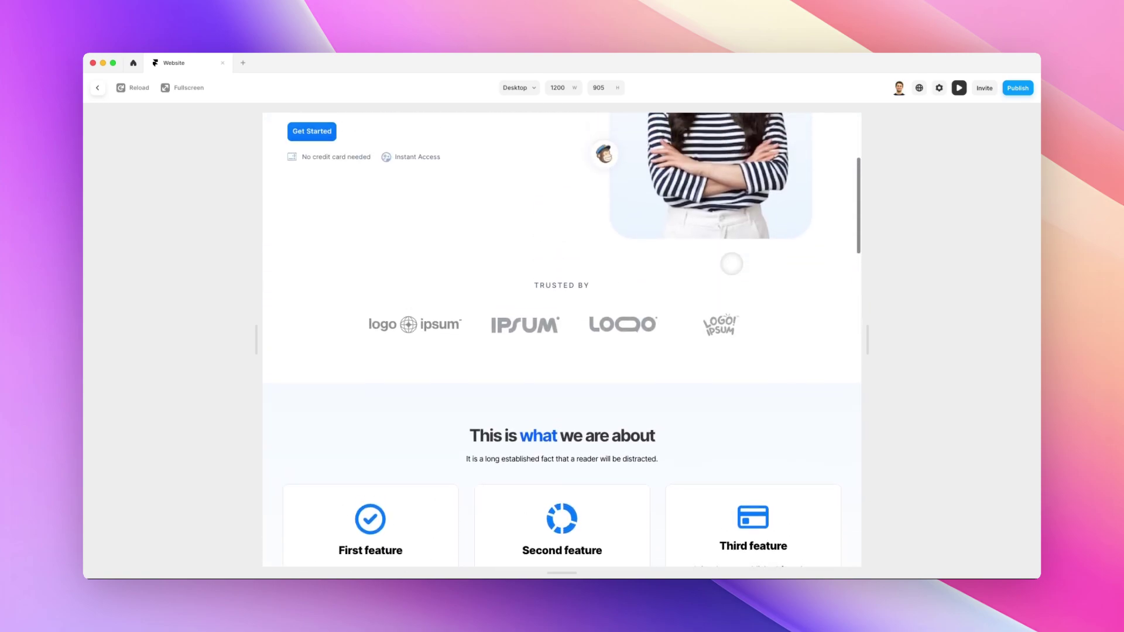
pyautogui.scroll(-5, 732, 263)
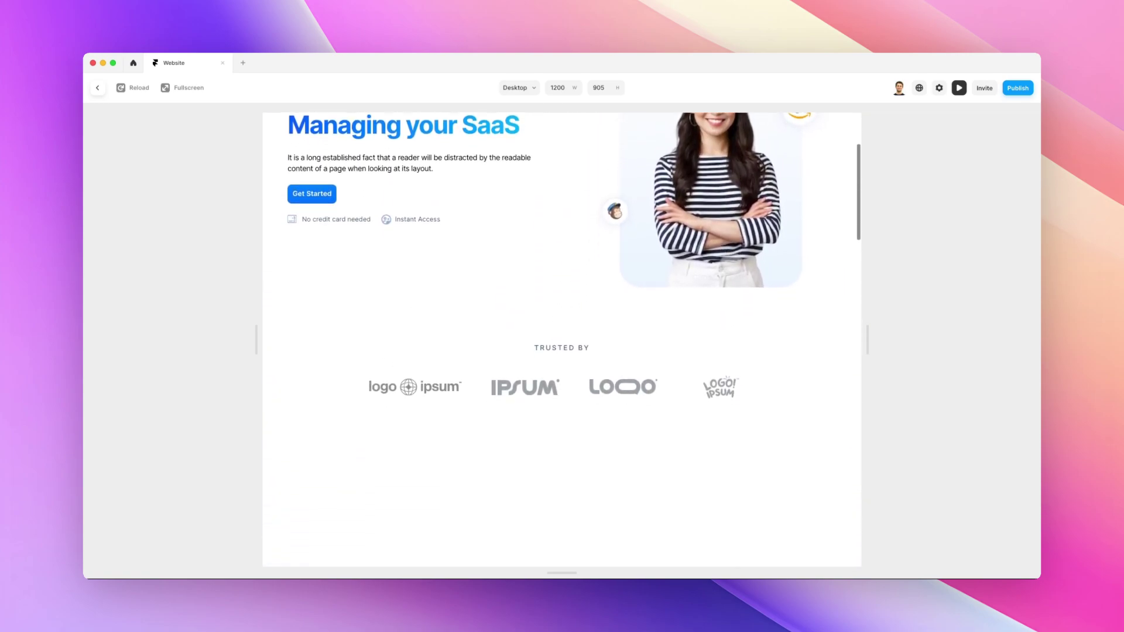
pyautogui.scroll(-5, 764, 276)
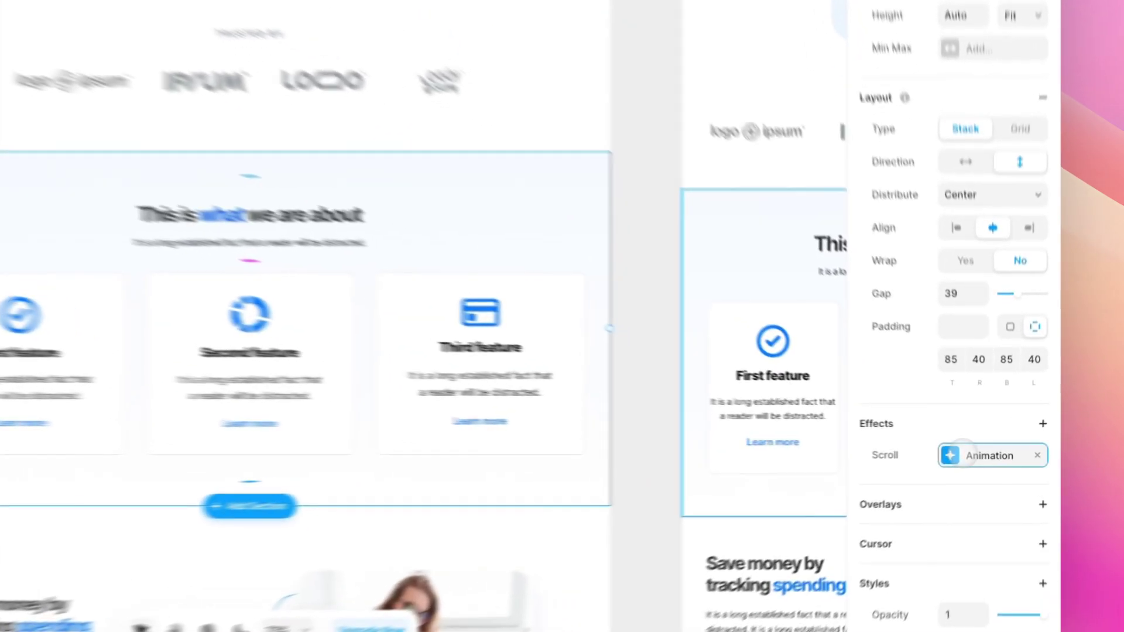
# Change the Features scroll animation trigger to Layer in View.
pyautogui.click(977, 450)
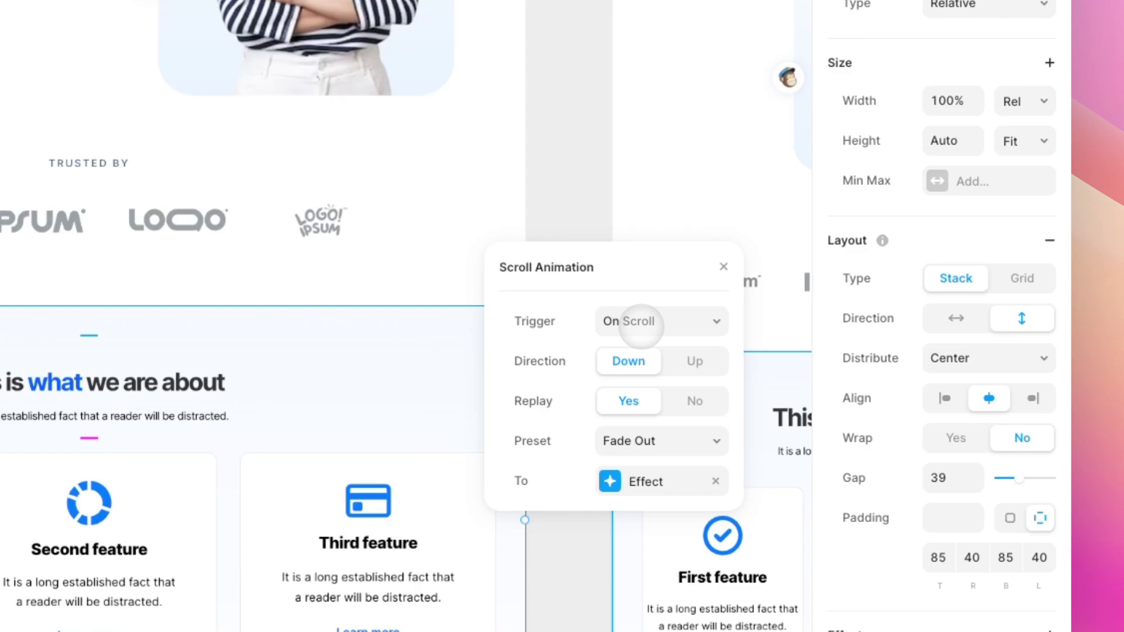
pyautogui.click(641, 320)
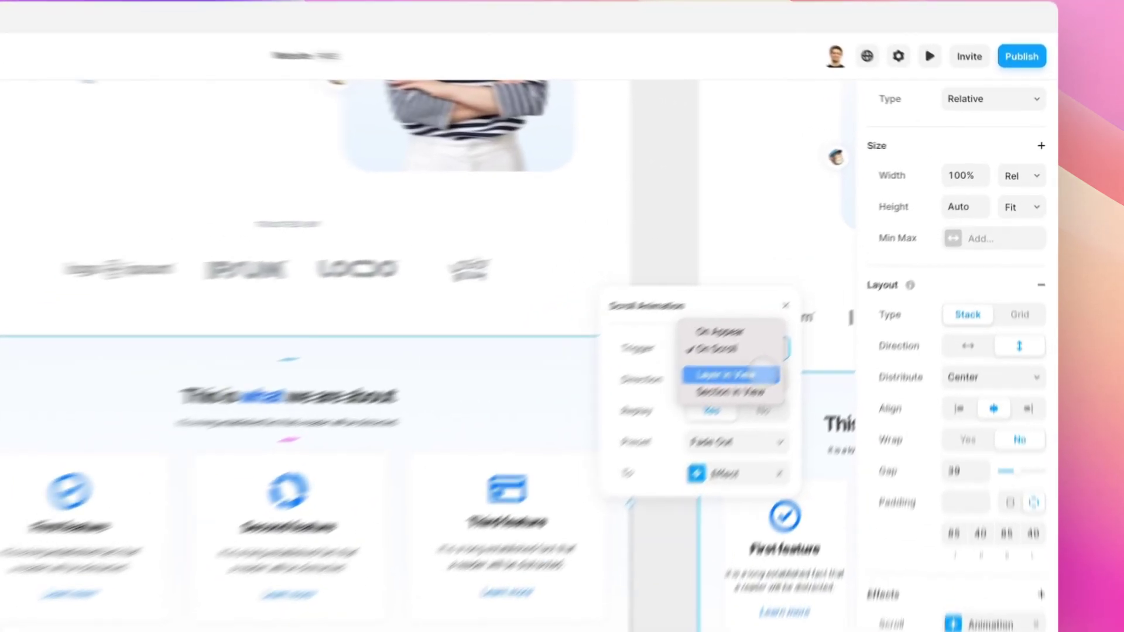
pyautogui.click(849, 290)
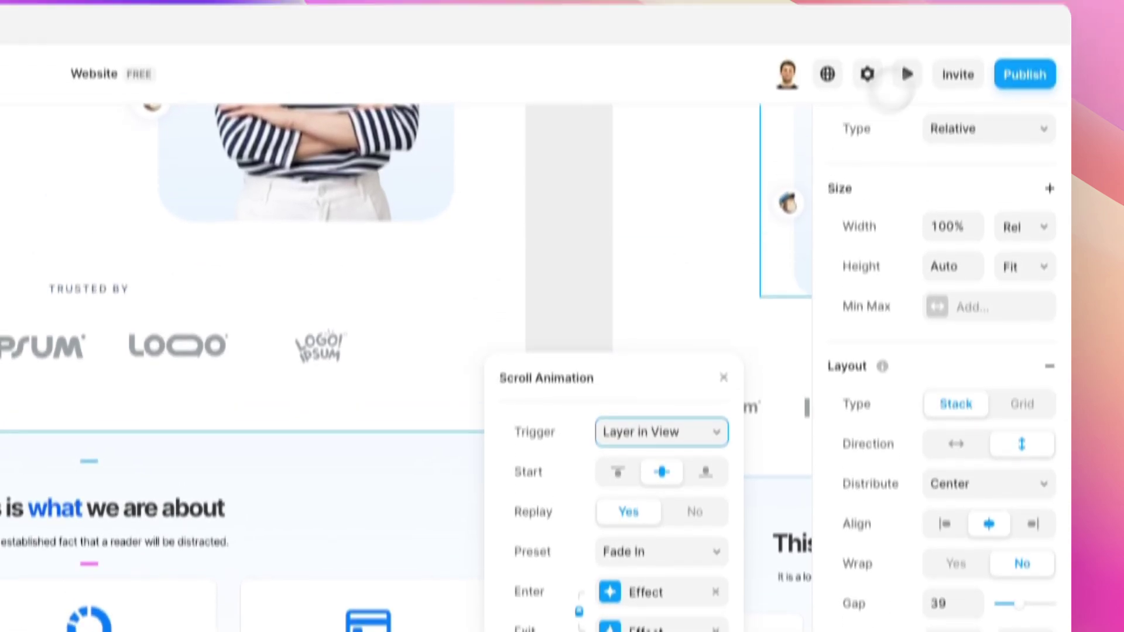
# Preview the site and scroll up and down to watch the feature cards animate into view.
pyautogui.click(907, 75)
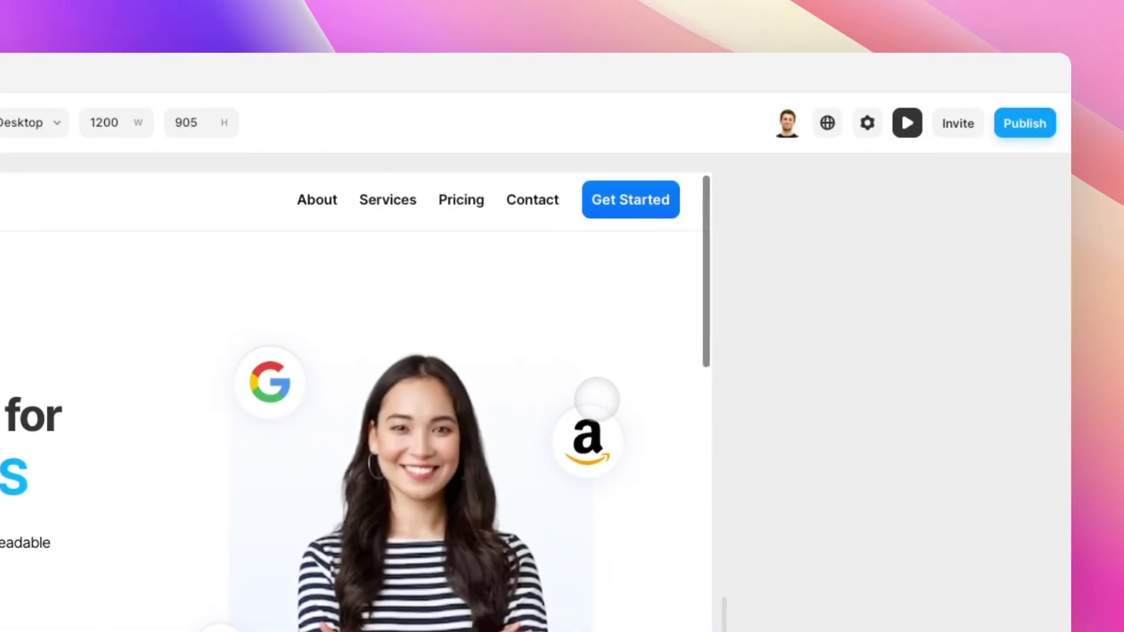
pyautogui.scroll(-10, 596, 398)
pyautogui.scroll(-8, 596, 400)
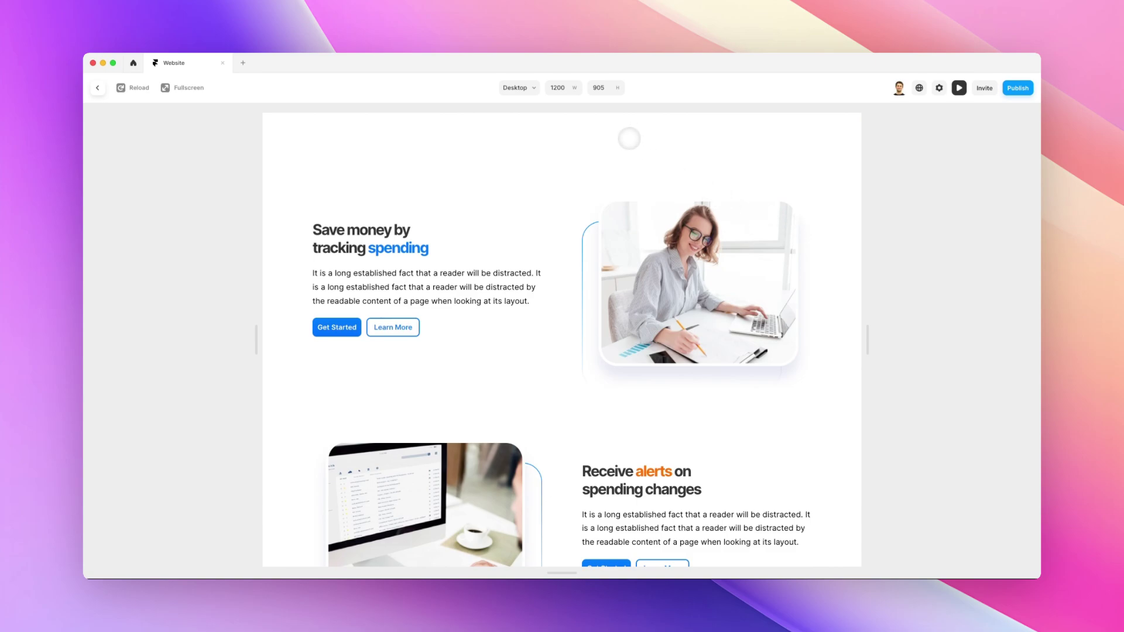
pyautogui.scroll(2, 628, 140)
pyautogui.scroll(10, 629, 140)
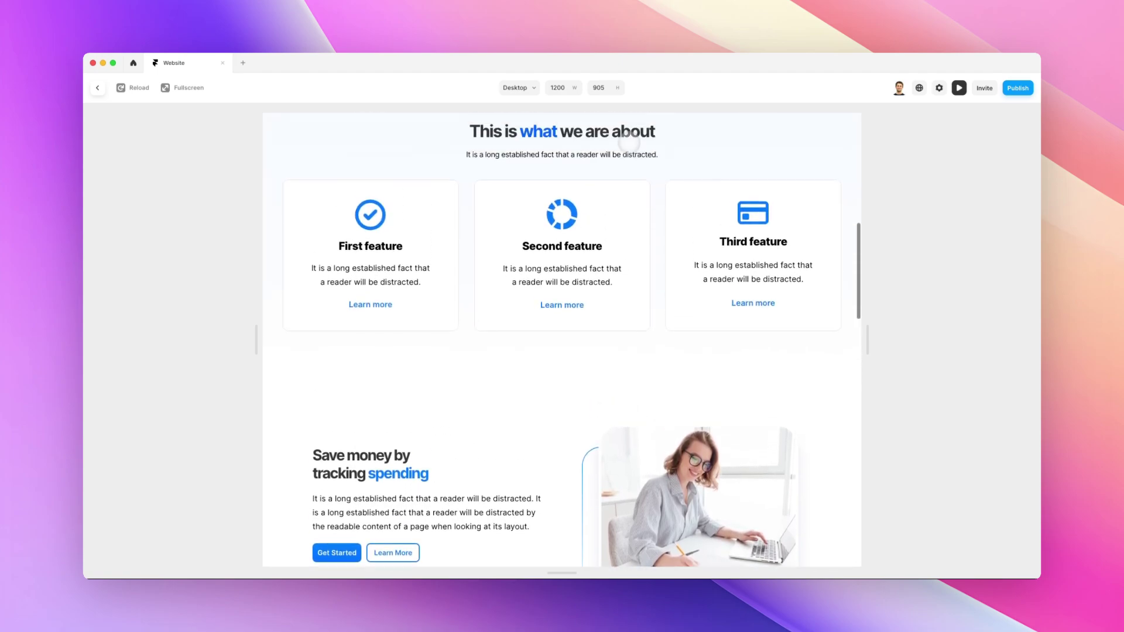
pyautogui.scroll(5, 629, 143)
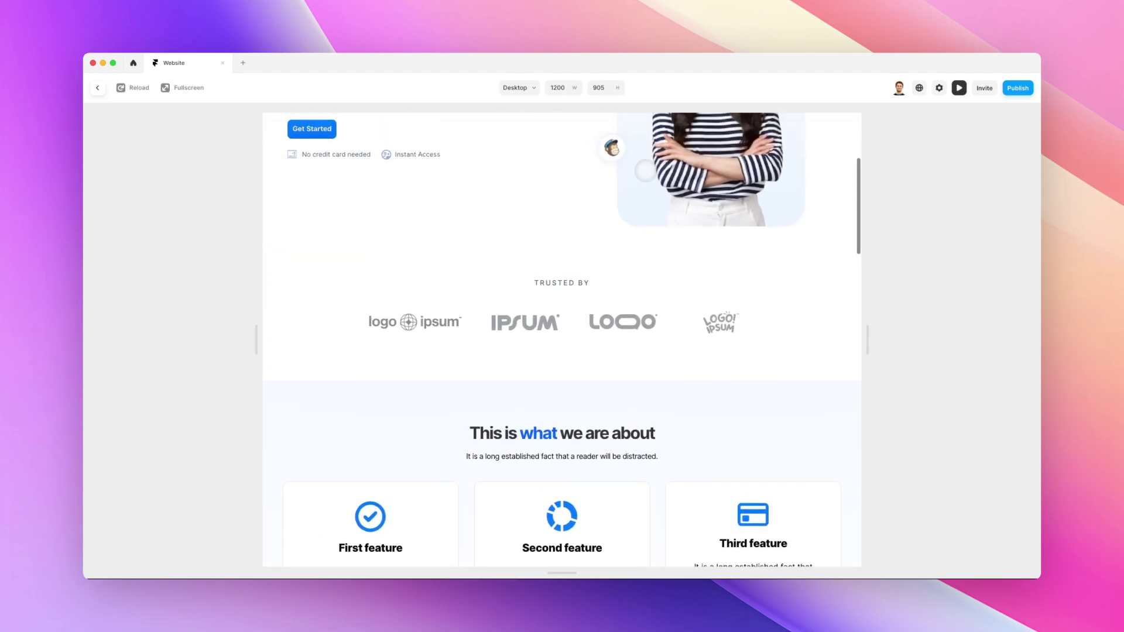
pyautogui.scroll(-6, 645, 171)
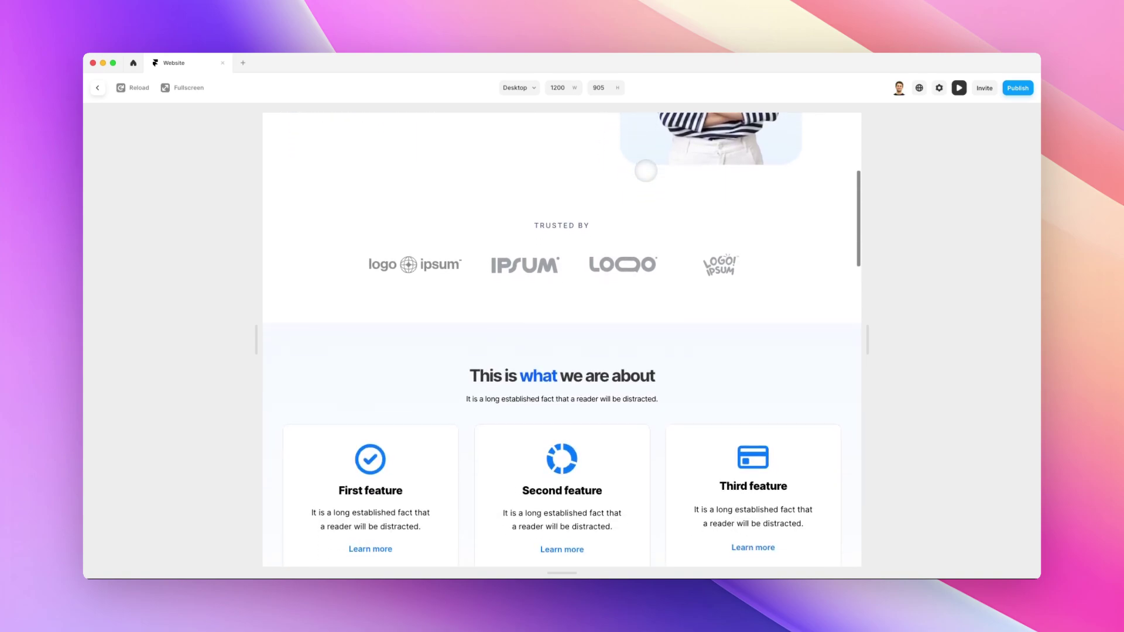
pyautogui.scroll(-4, 645, 171)
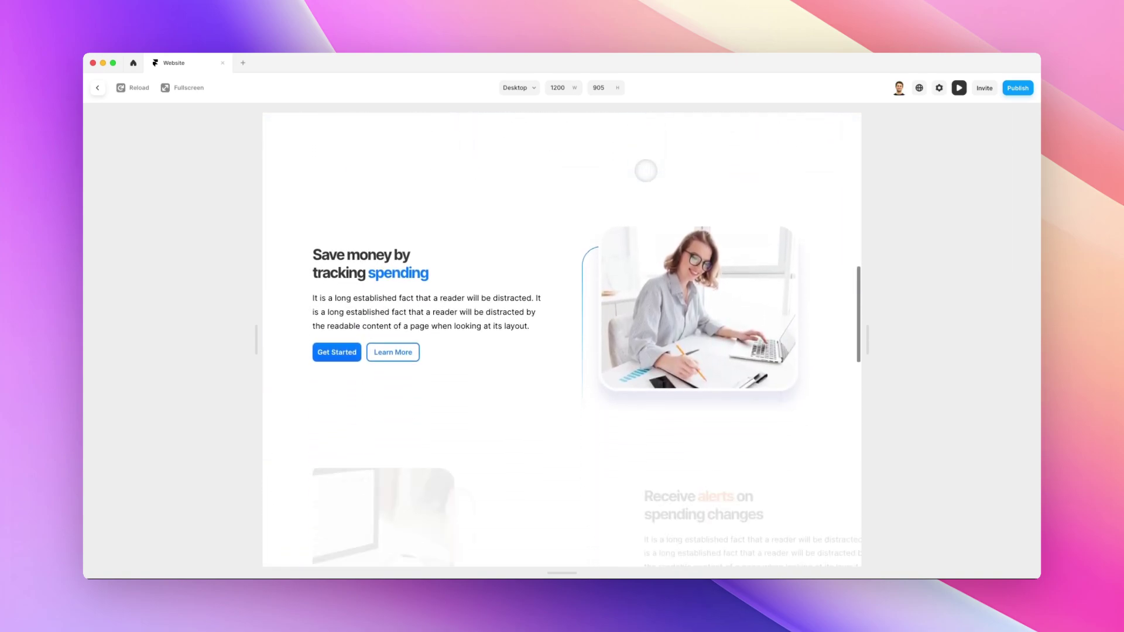
pyautogui.scroll(3, 645, 171)
pyautogui.scroll(3, 646, 170)
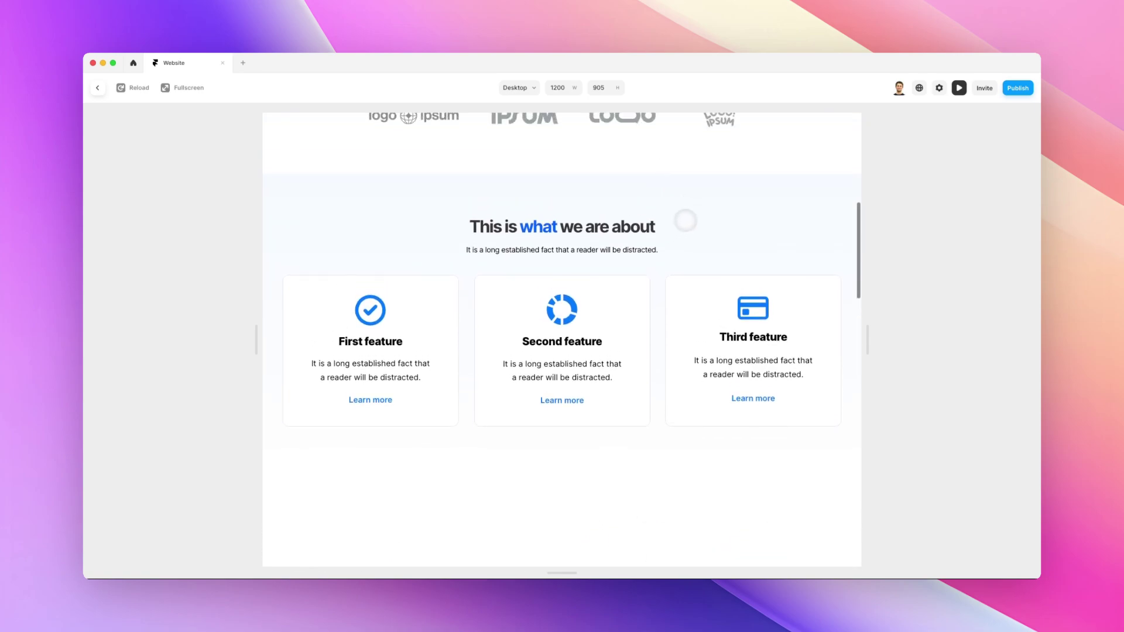
pyautogui.scroll(6, 677, 226)
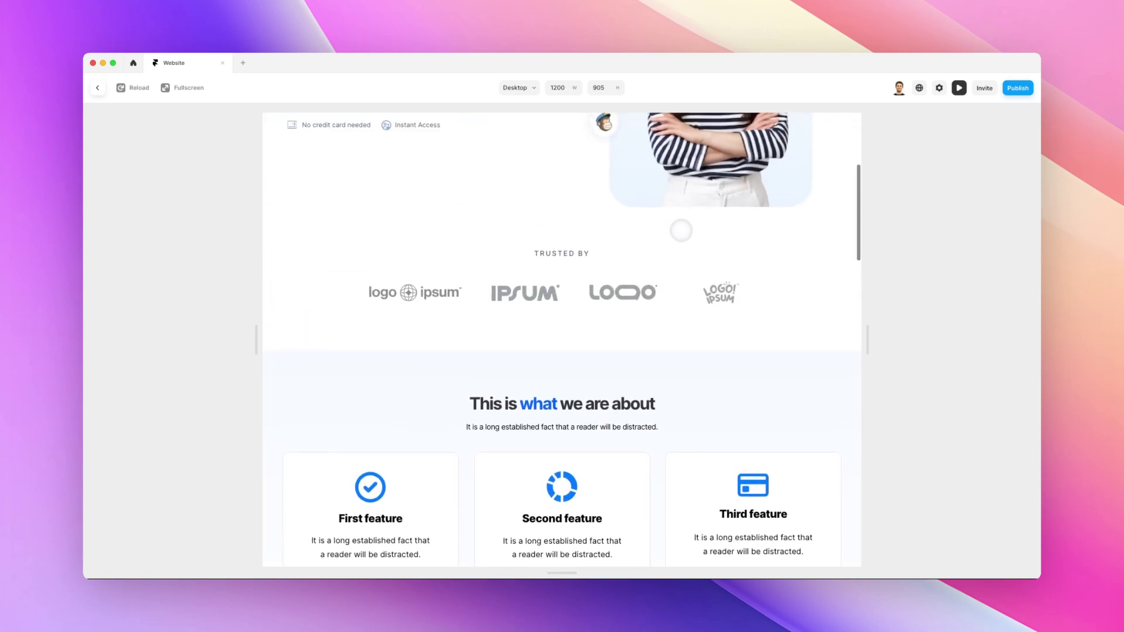
pyautogui.scroll(-5, 678, 230)
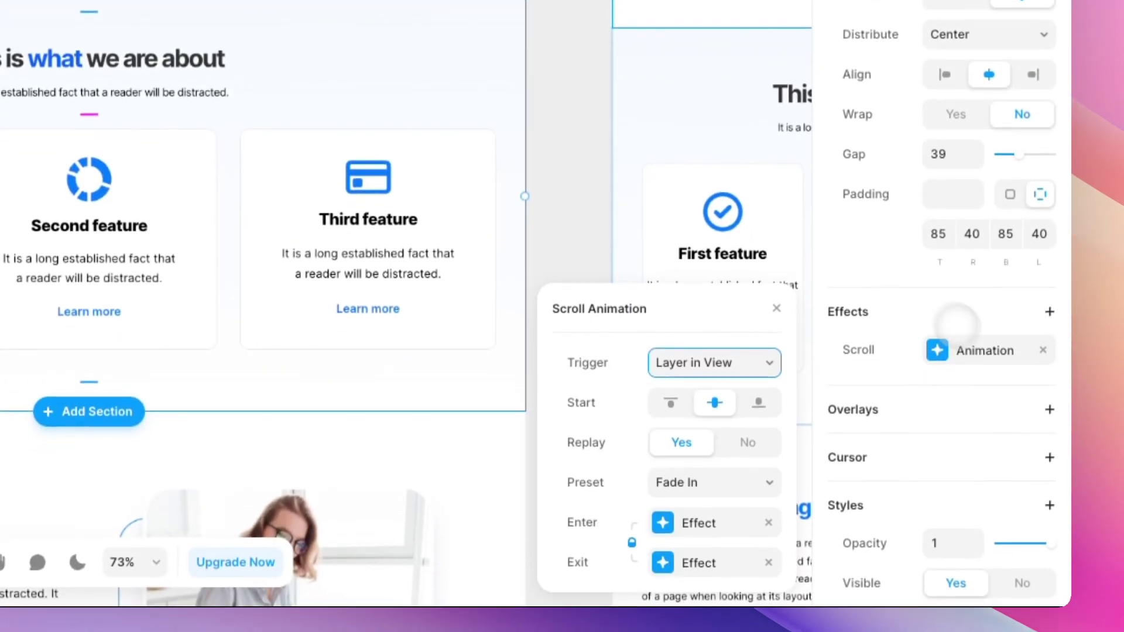
# Reopen the trigger choices for the Features Scroll Animation, still on Layer in View.
pyautogui.click(736, 460)
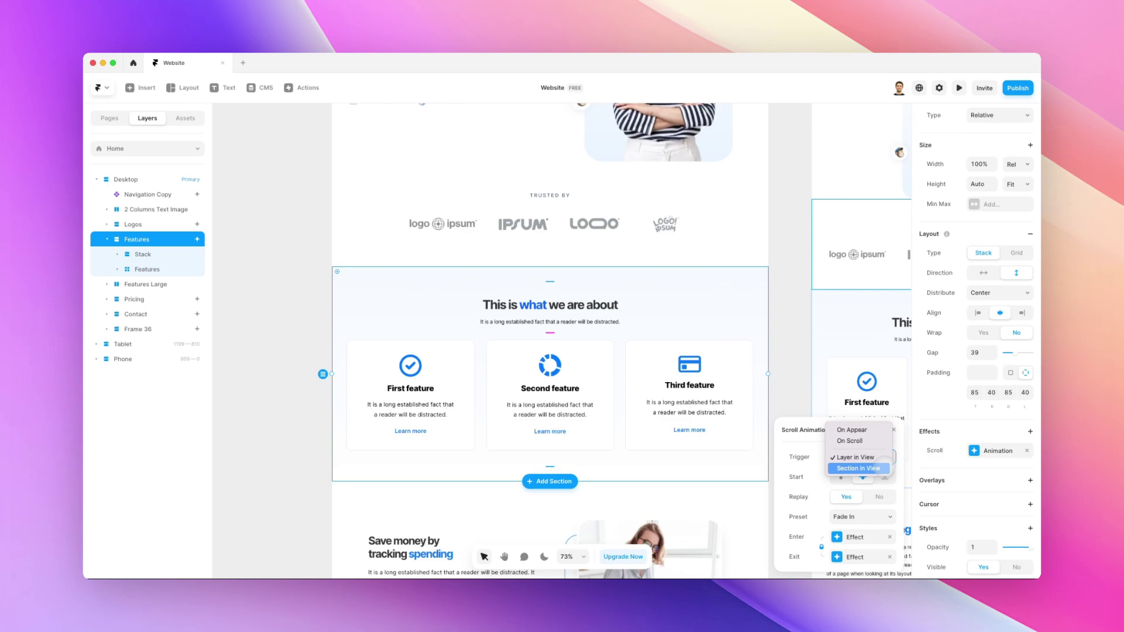
# Set the Features animation trigger to Section in View with the viewport point at top.
pyautogui.click(858, 468)
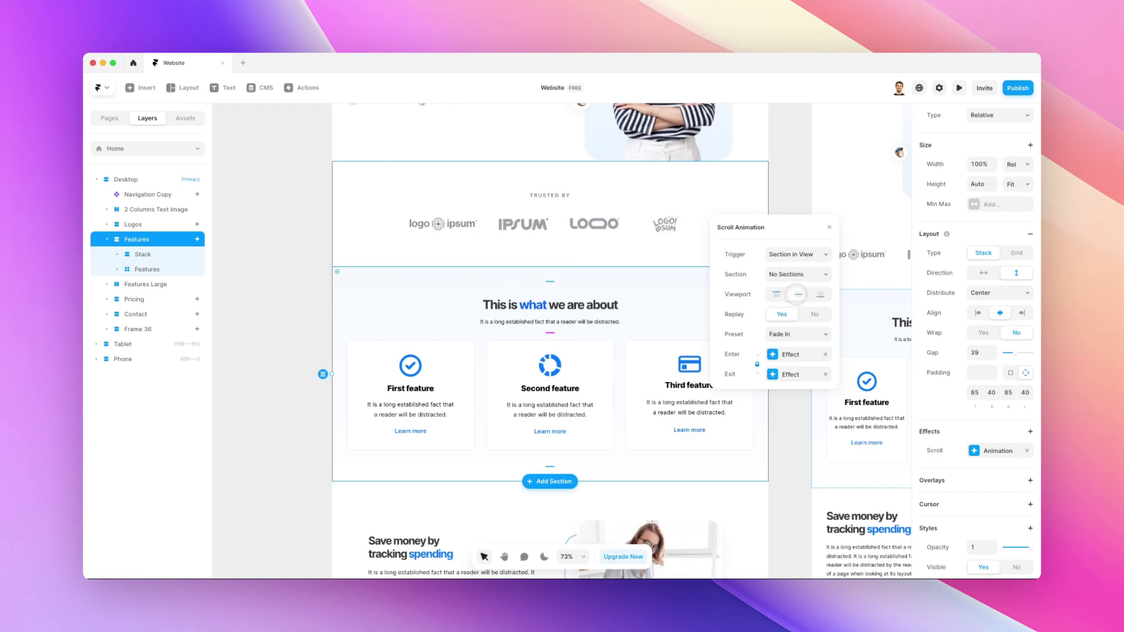
pyautogui.click(820, 294)
pyautogui.click(776, 294)
pyautogui.click(801, 255)
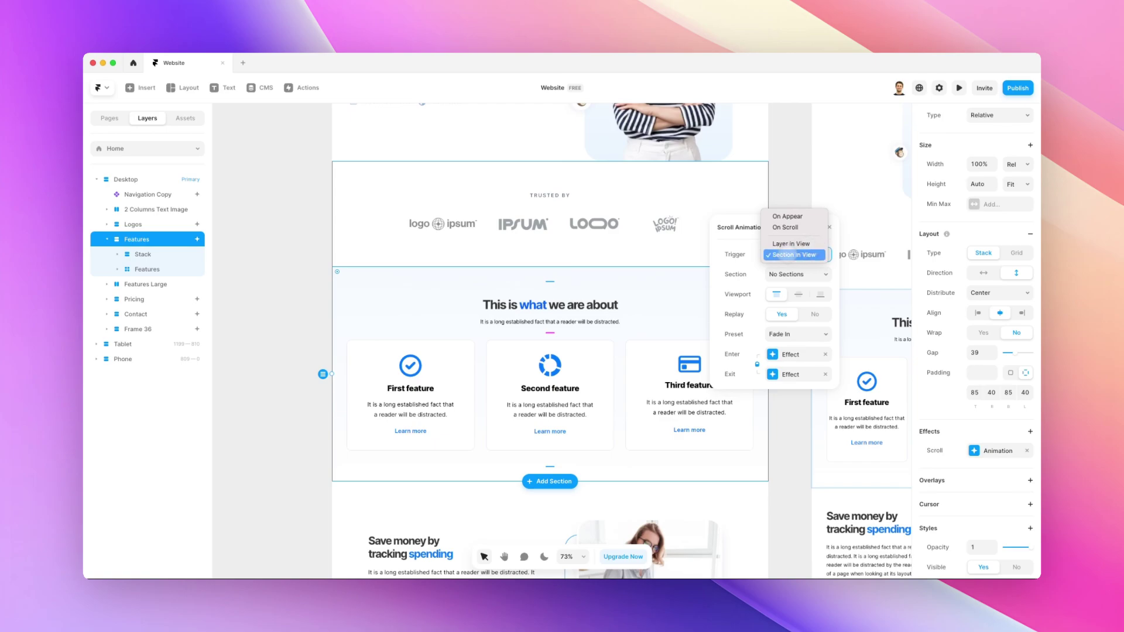
pyautogui.click(794, 256)
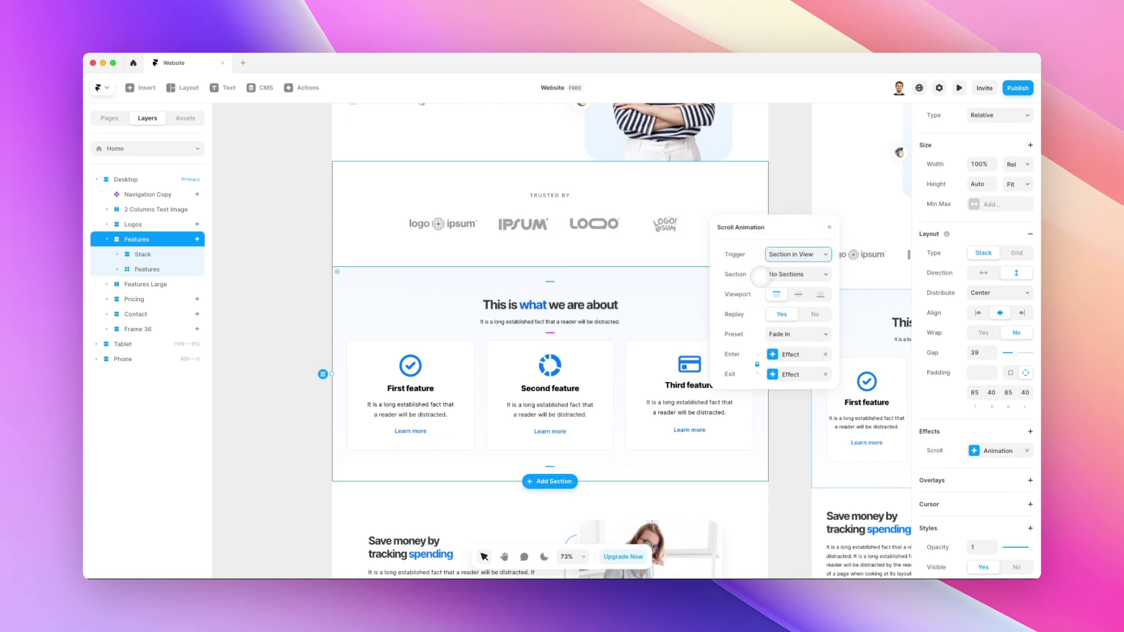